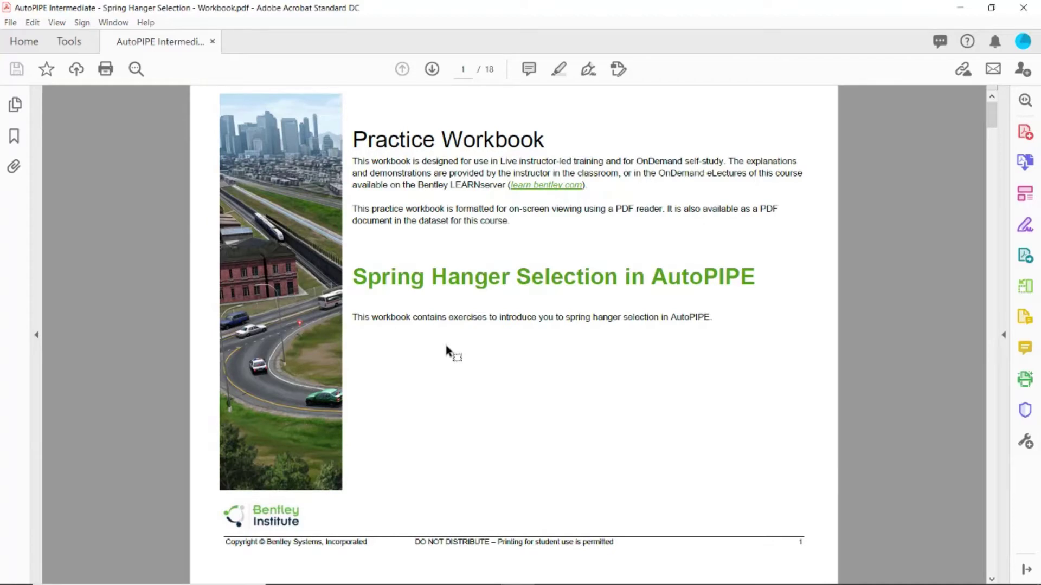
Scroll the workbook PDF from the title page to the Releasing Anchors exercise on page 3.
scroll(447, 352, "down", 2)
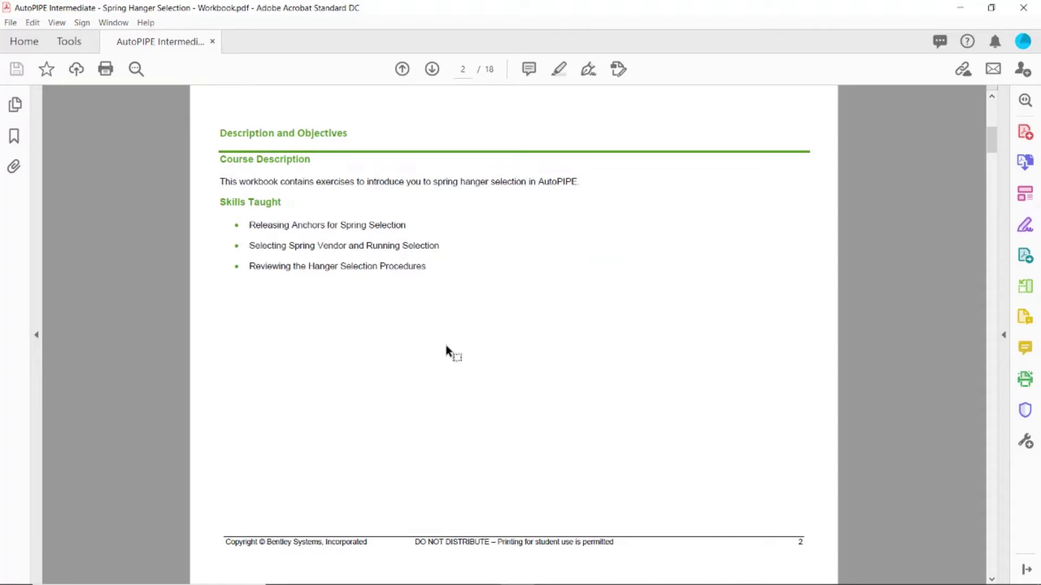
scroll(445, 346, "down", 2)
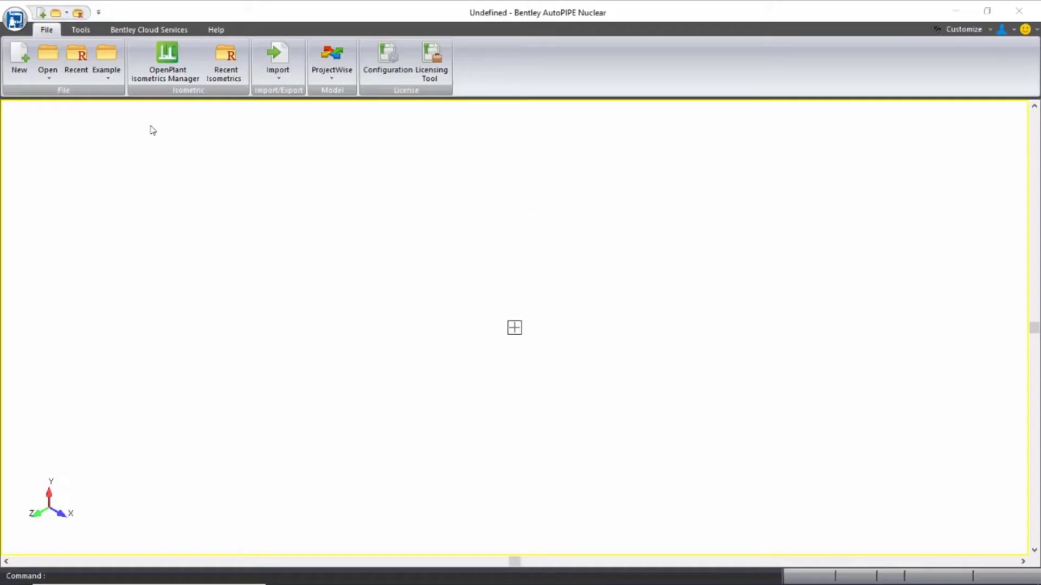
Open Spring_IMP.dat from Working > Training > current > Spring Dataset > Version 12.
left_click(47, 54)
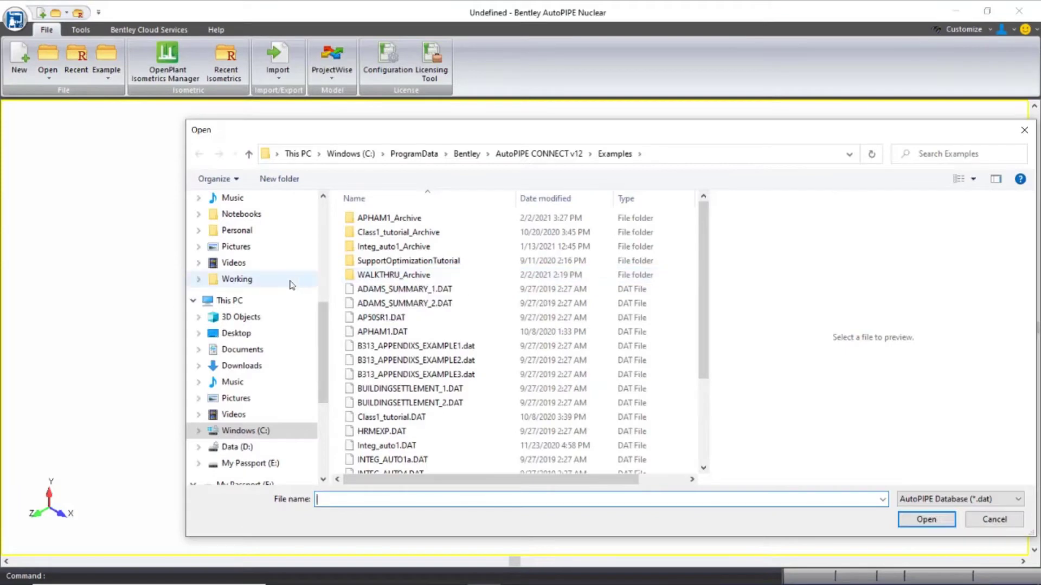
left_click(290, 280)
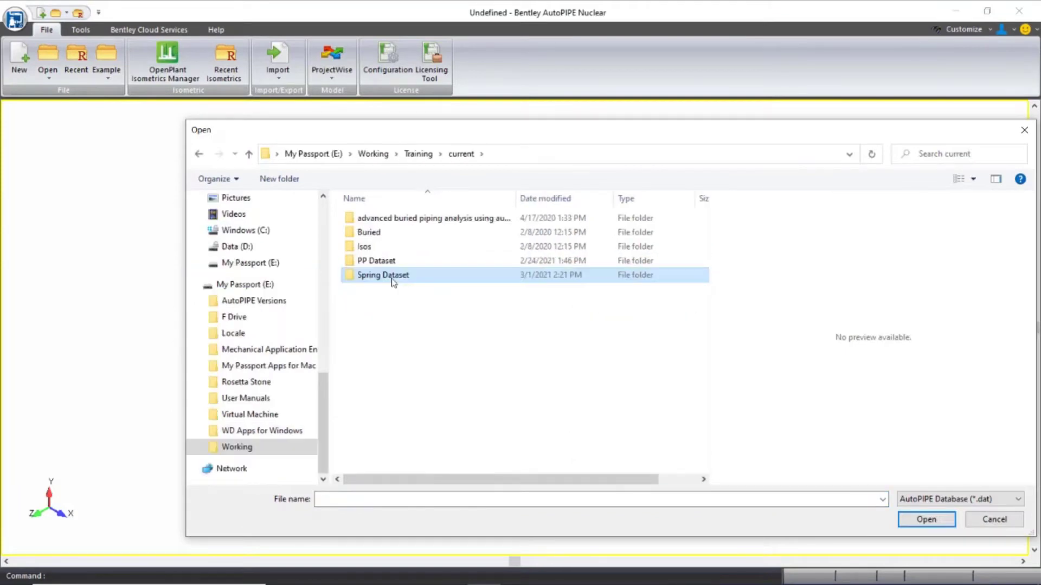
double_click(393, 274)
double_click(390, 251)
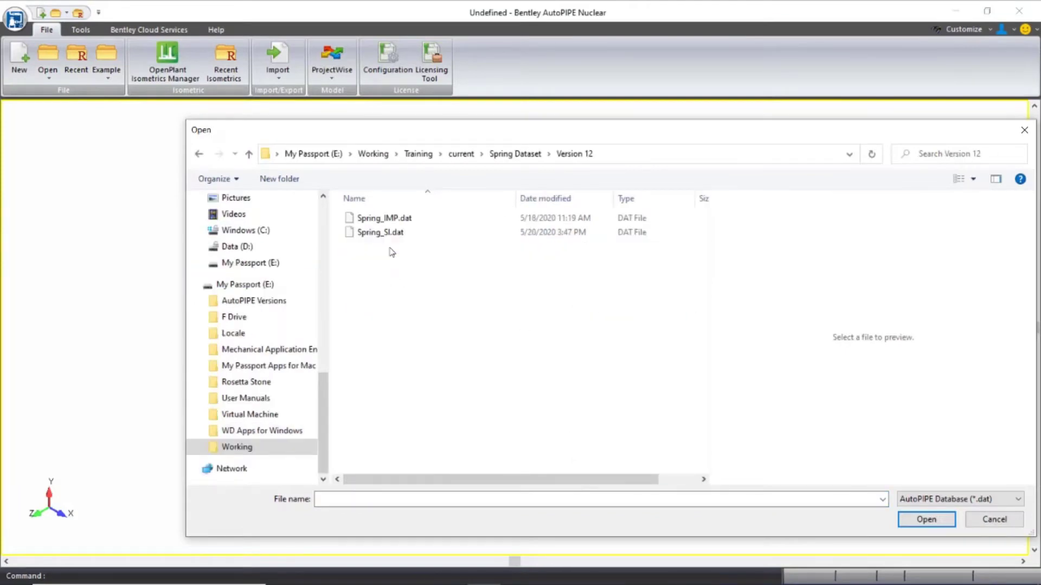
double_click(403, 219)
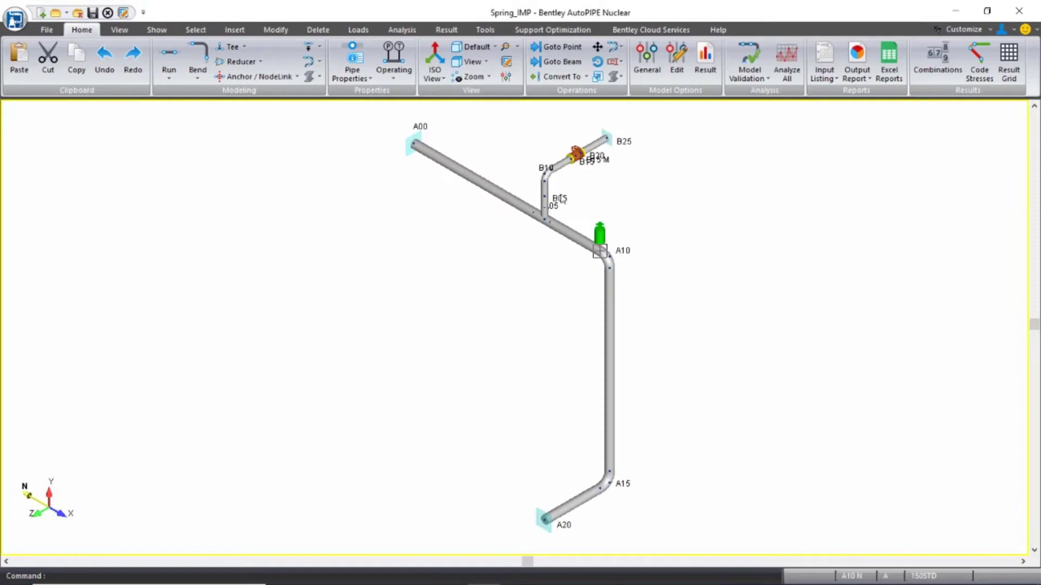
Zoom in on A10 and check that its spring support is Undesigned with load variation 0.250.
left_click_drag(551, 184, 659, 316)
double_click(515, 290)
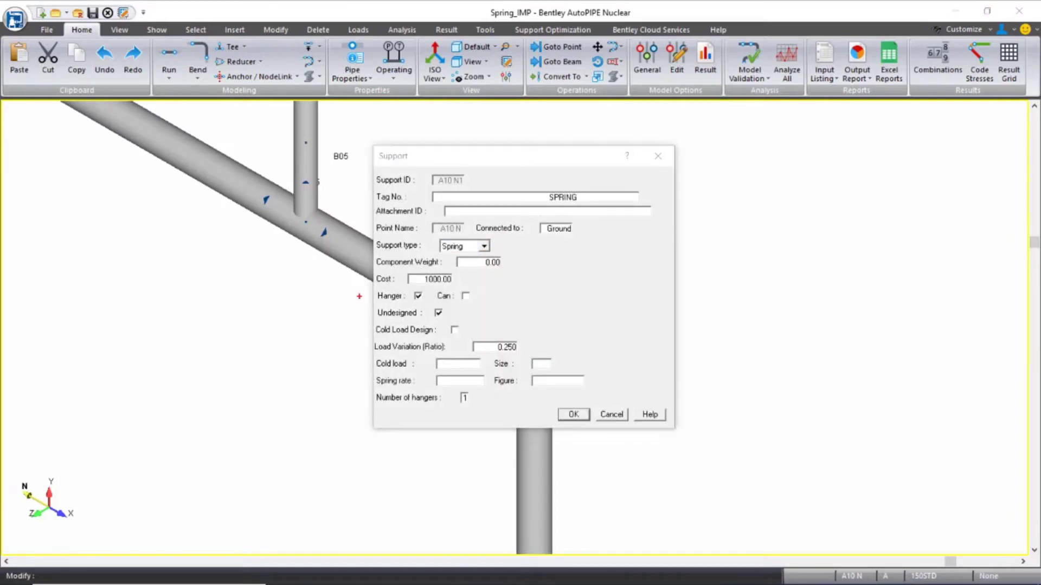
left_click_drag(361, 297, 458, 331)
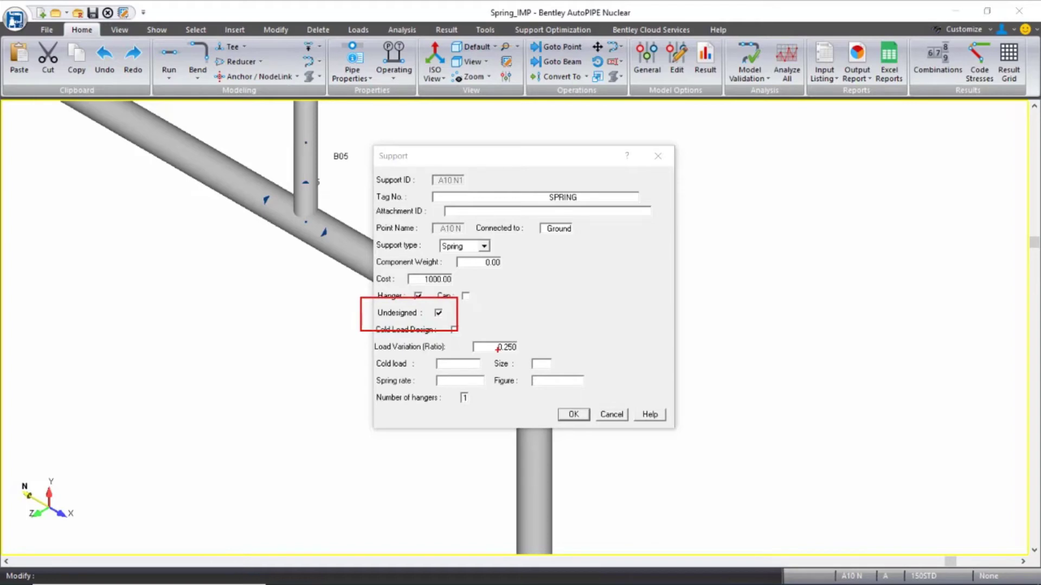
mouse_move(534, 331)
left_mouse_down()
mouse_move(509, 329)
mouse_move(474, 349)
mouse_move(493, 366)
mouse_move(529, 336)
left_mouse_up()
key("e")
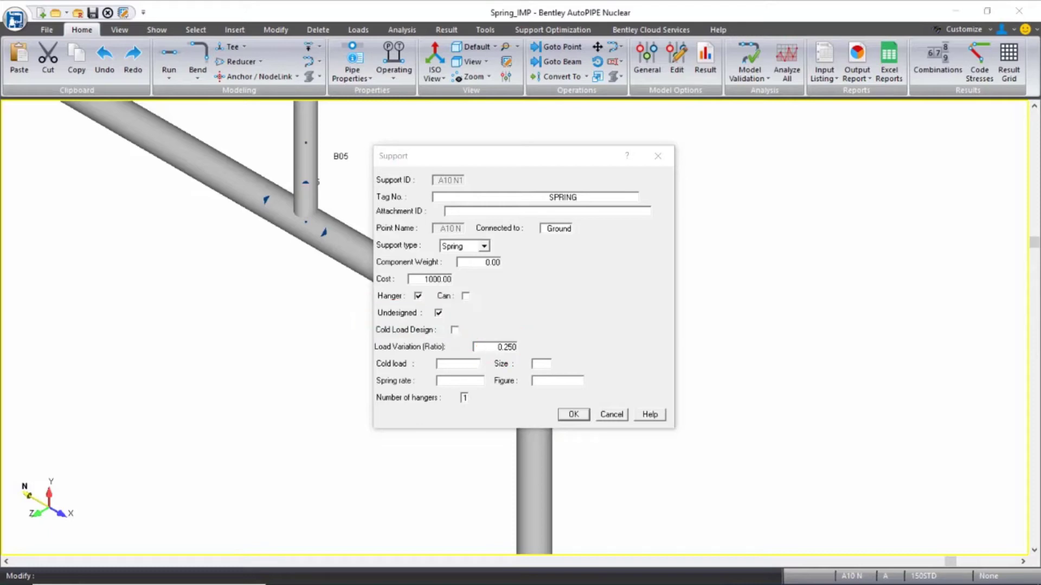
left_click(573, 414)
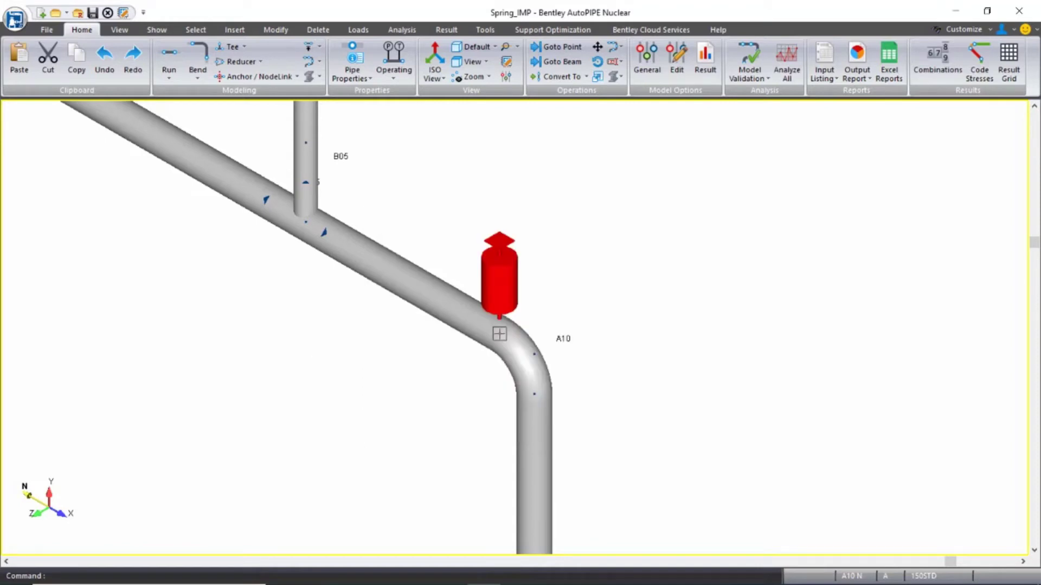
Zoom out and pan to the valve branch end, then zoom in on and select anchor B25.
scroll(270, 338, "down", 5)
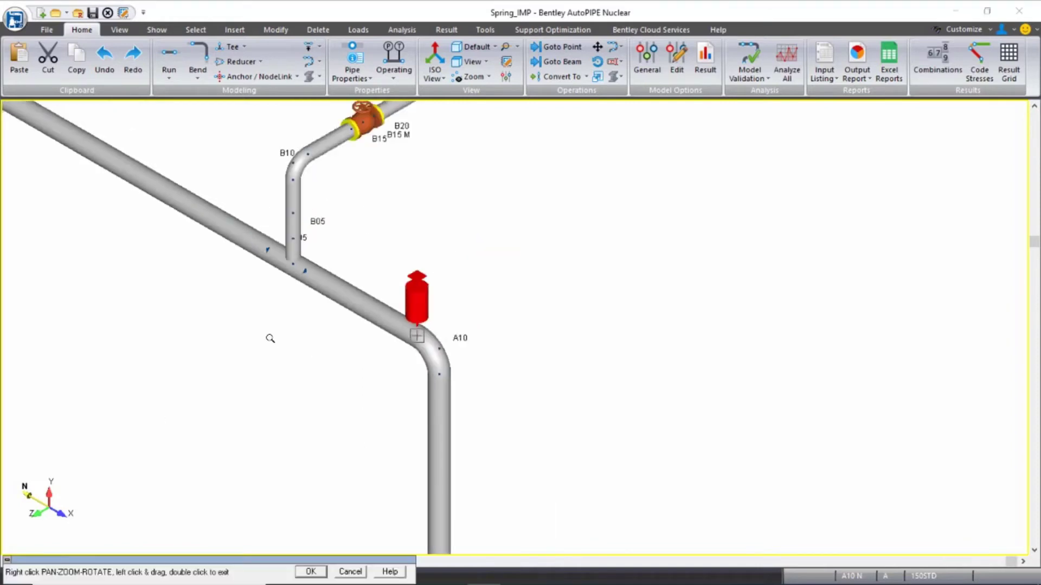
left_click_drag(323, 432, 538, 335)
scroll(527, 392, "down", 1)
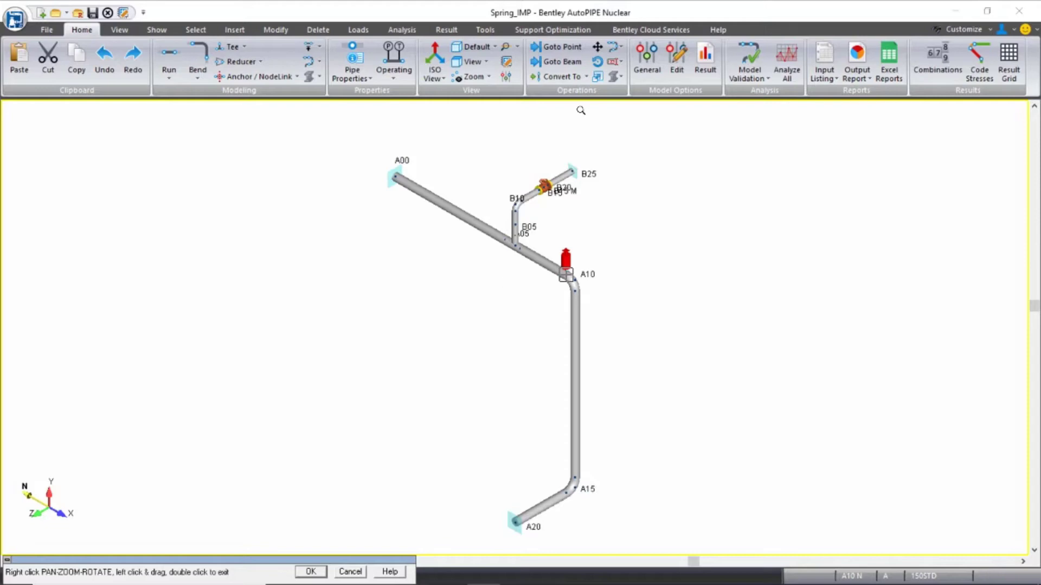
scroll(581, 156, "up", 2)
scroll(587, 182, "up", 2)
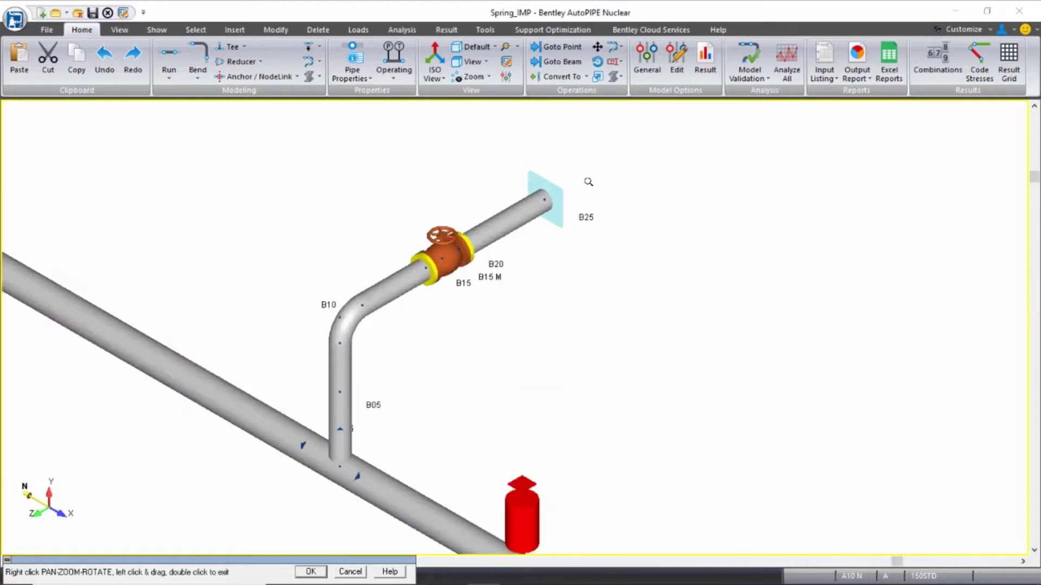
double_click(588, 181)
left_click(560, 198)
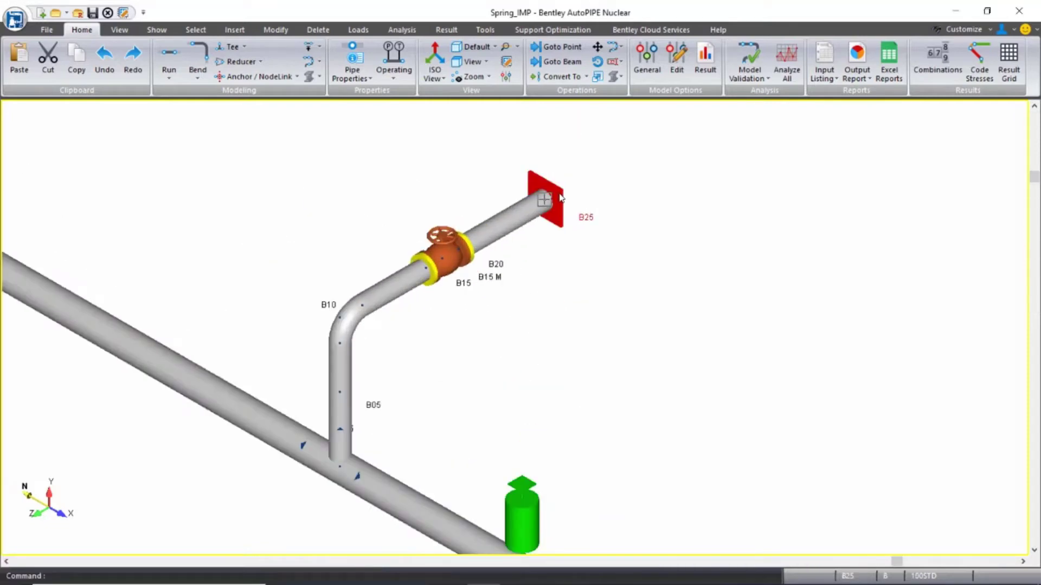
Set anchor B25 to release in Y for hanger selection.
double_click(560, 198)
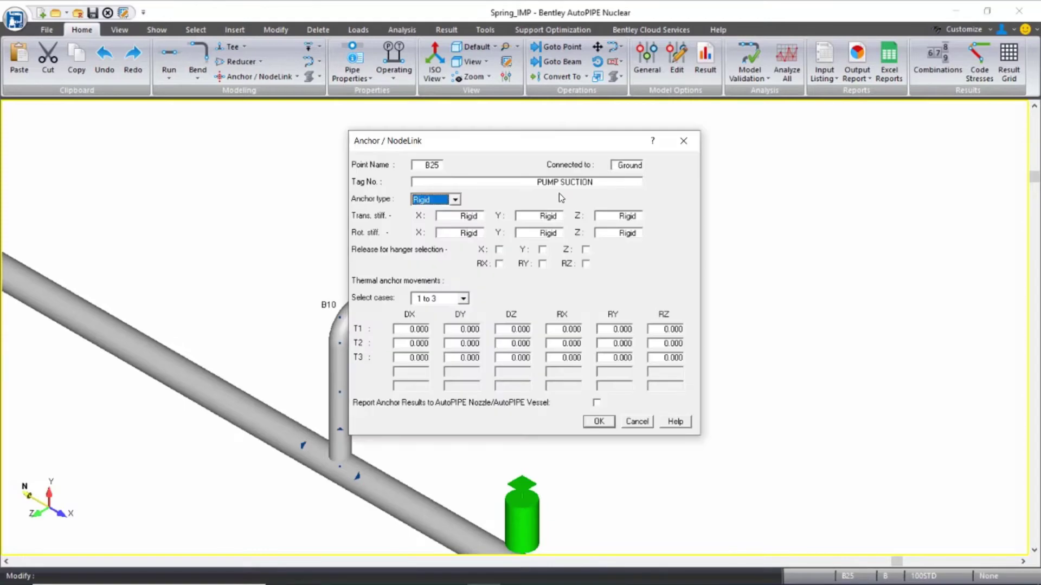
left_click(543, 249)
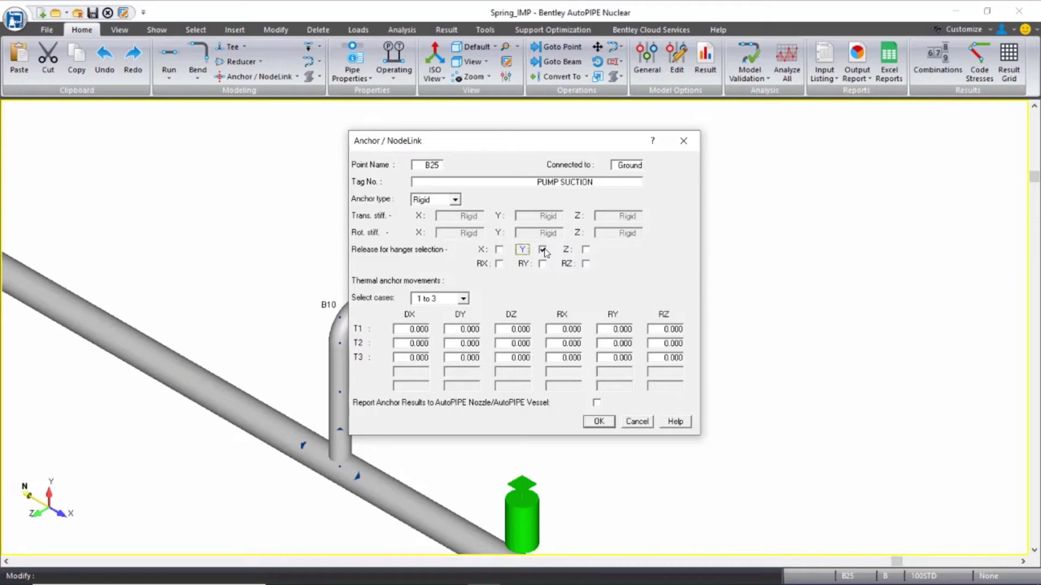
left_click(598, 421)
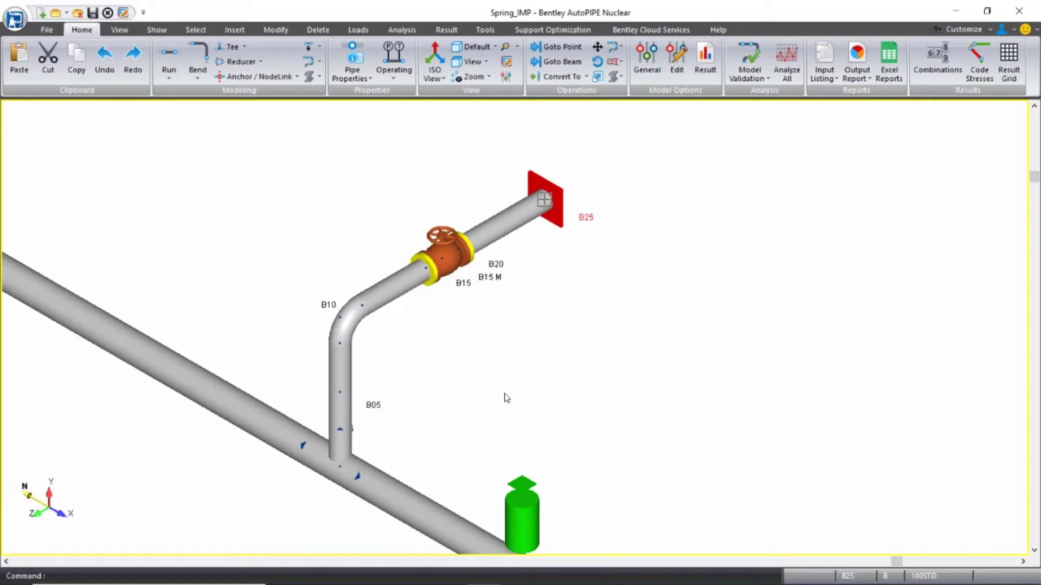
Pan to anchor A20, release it in Y for hanger selection, and redisplay the whole model.
scroll(505, 397, "down", 3)
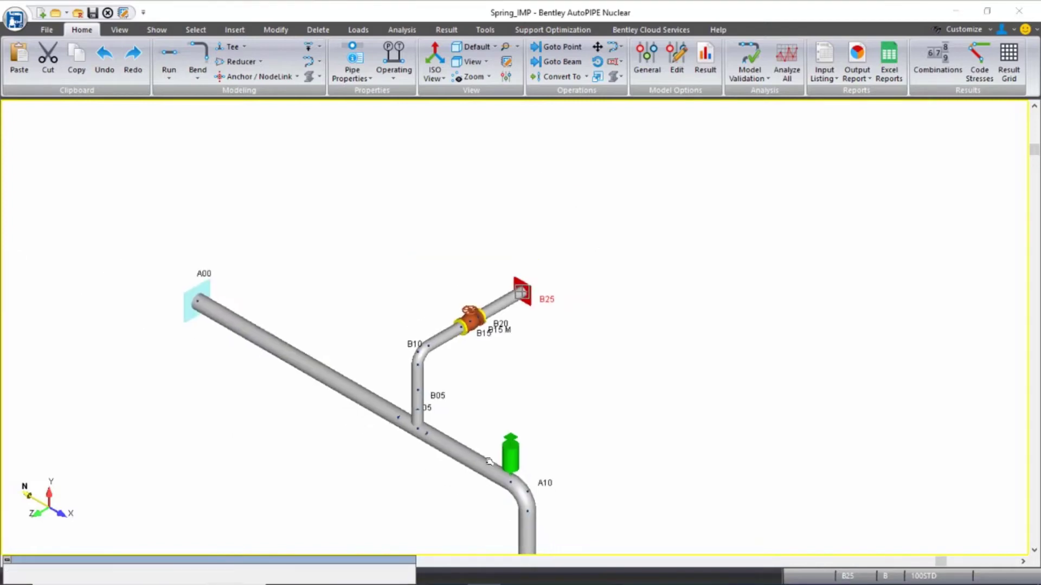
middle_click_drag(489, 461, 552, 213)
middle_click_drag(467, 481, 495, 246)
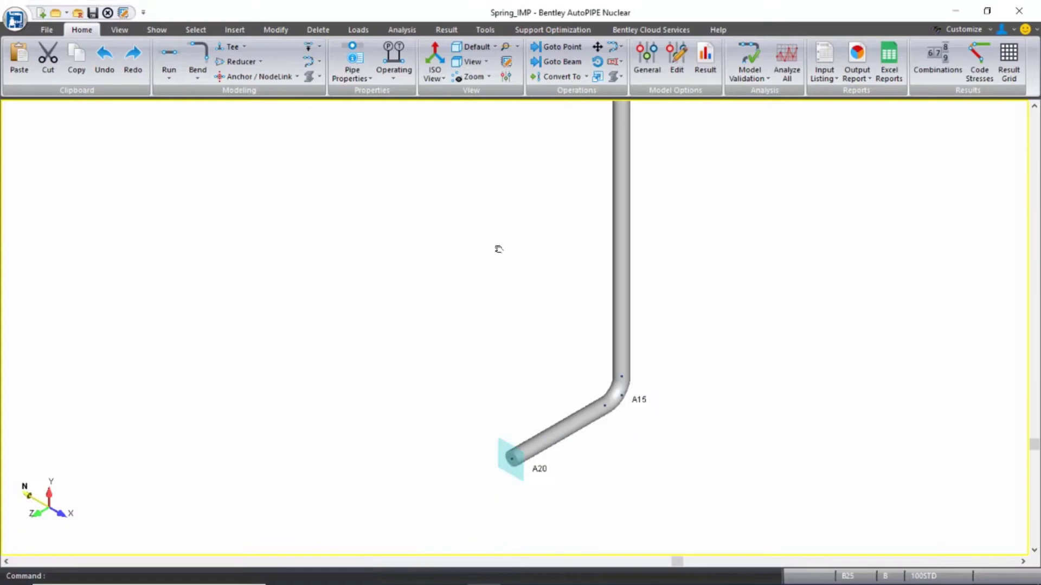
double_click(512, 476)
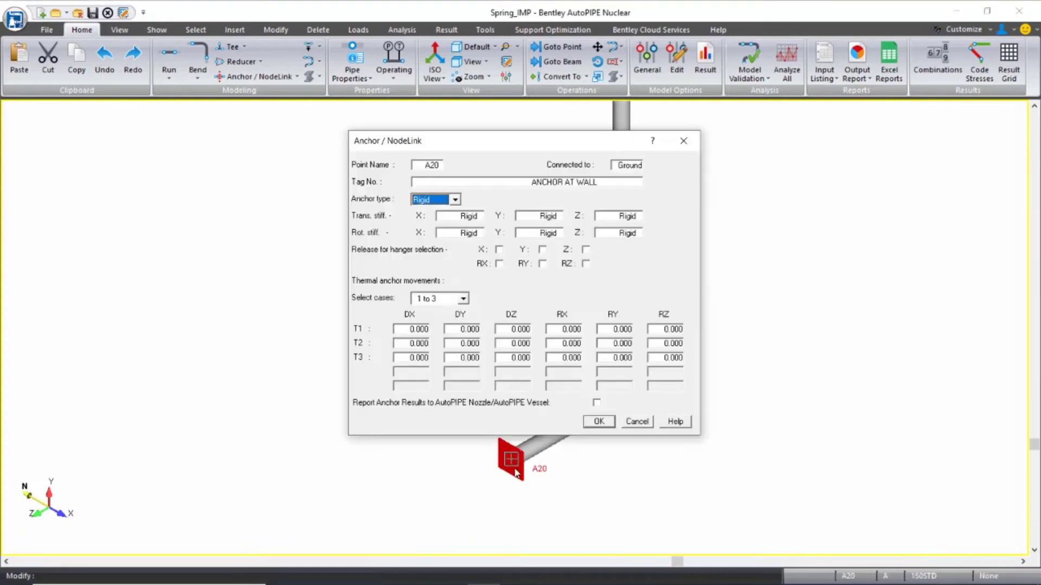
left_click(542, 250)
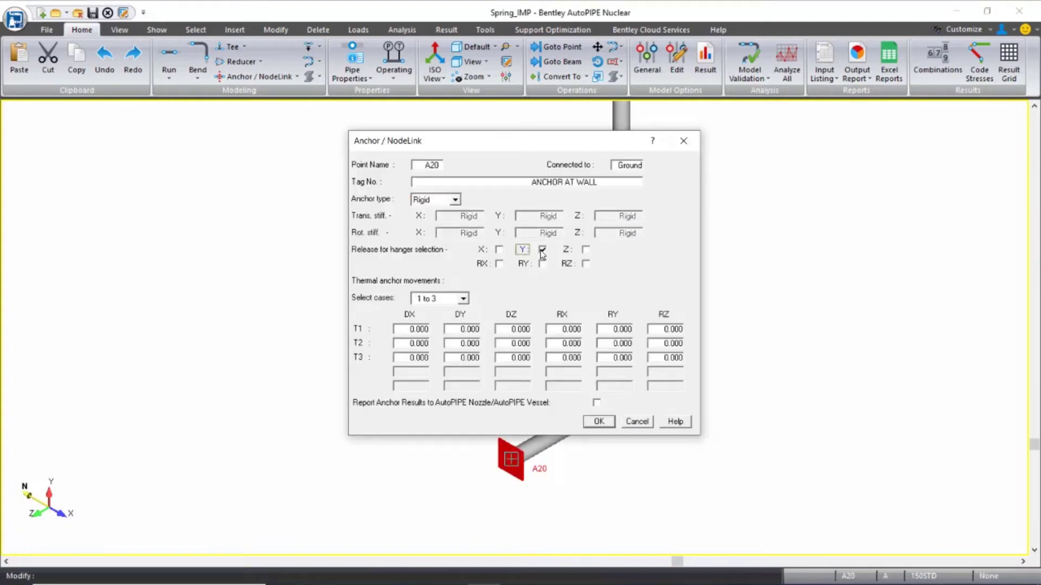
left_click(604, 426)
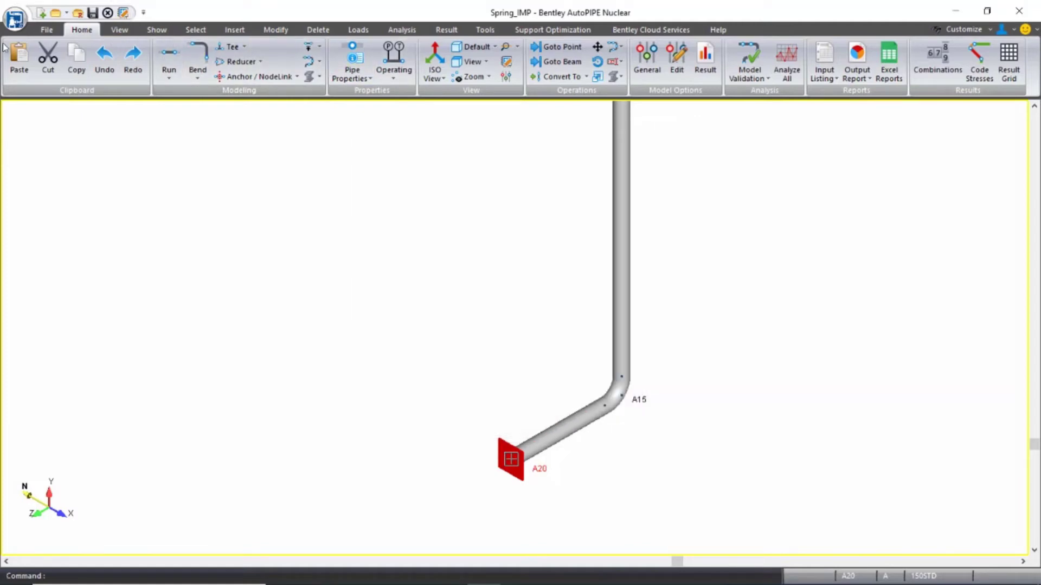
left_click(120, 29)
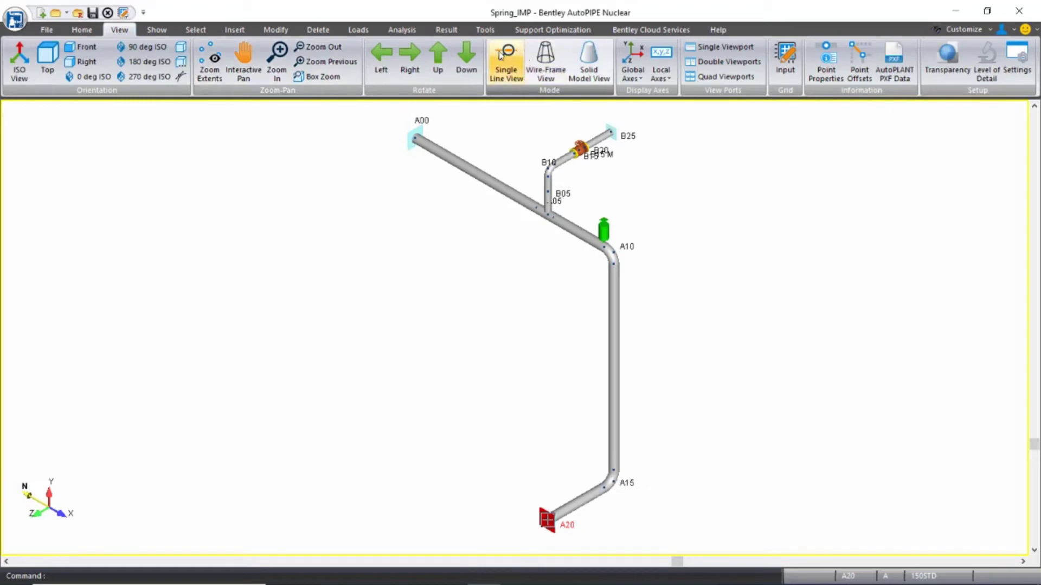
Run hanger selection for operating cases T1 to T3 with Show hanger report enabled.
left_click(402, 29)
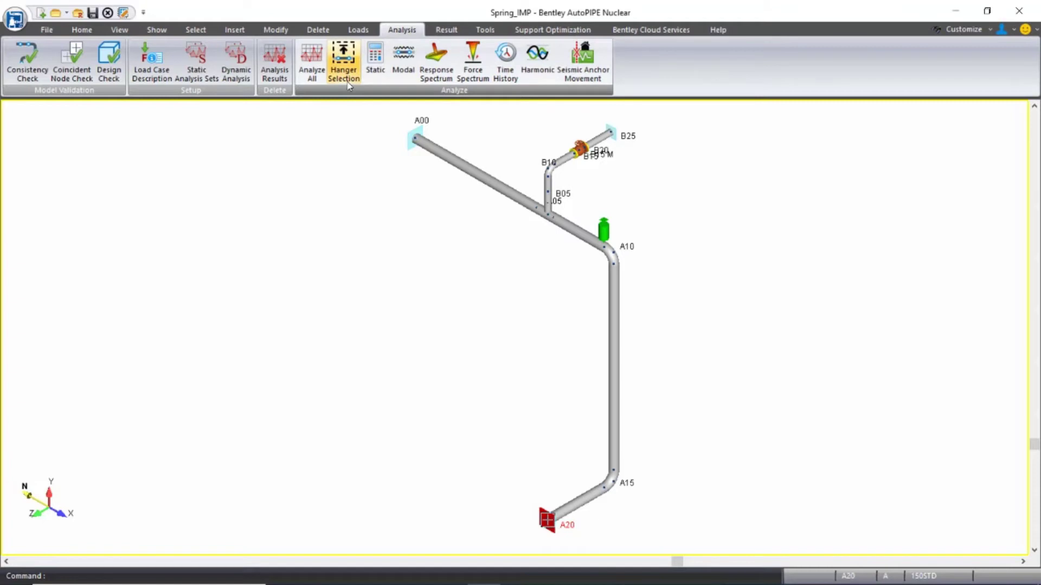
left_click(344, 64)
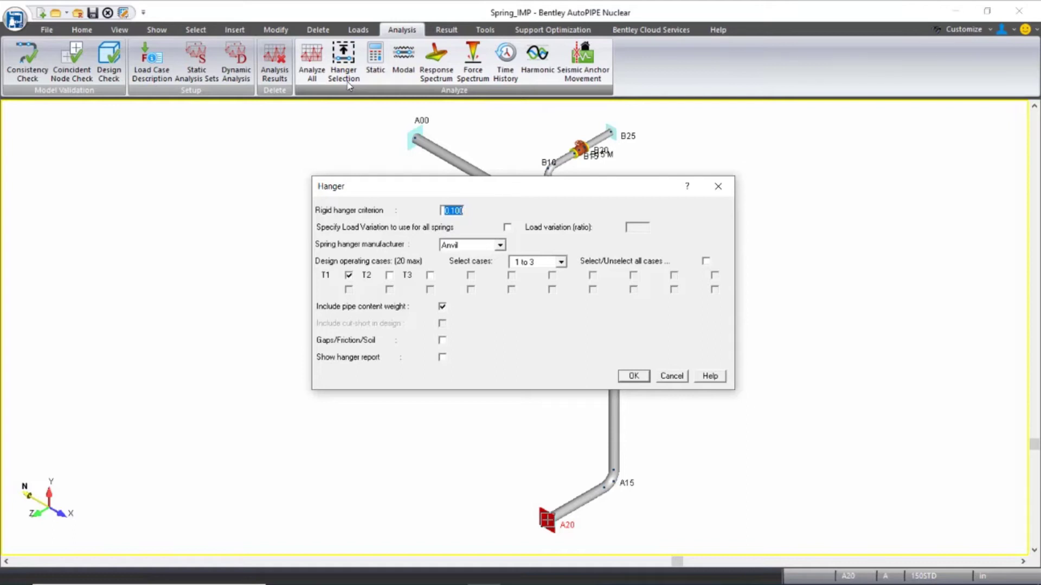
key("Tab")
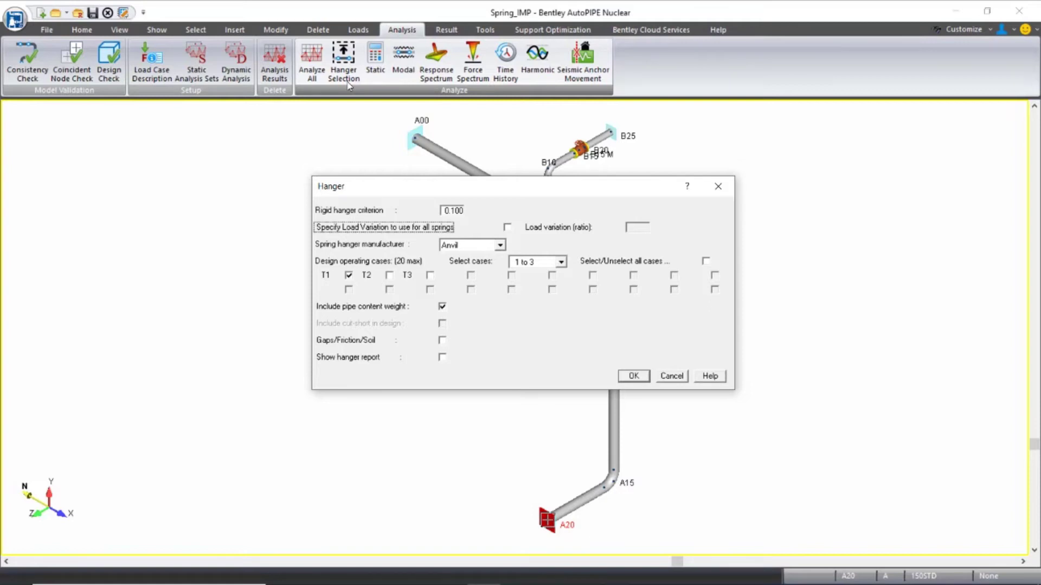
key("Tab")
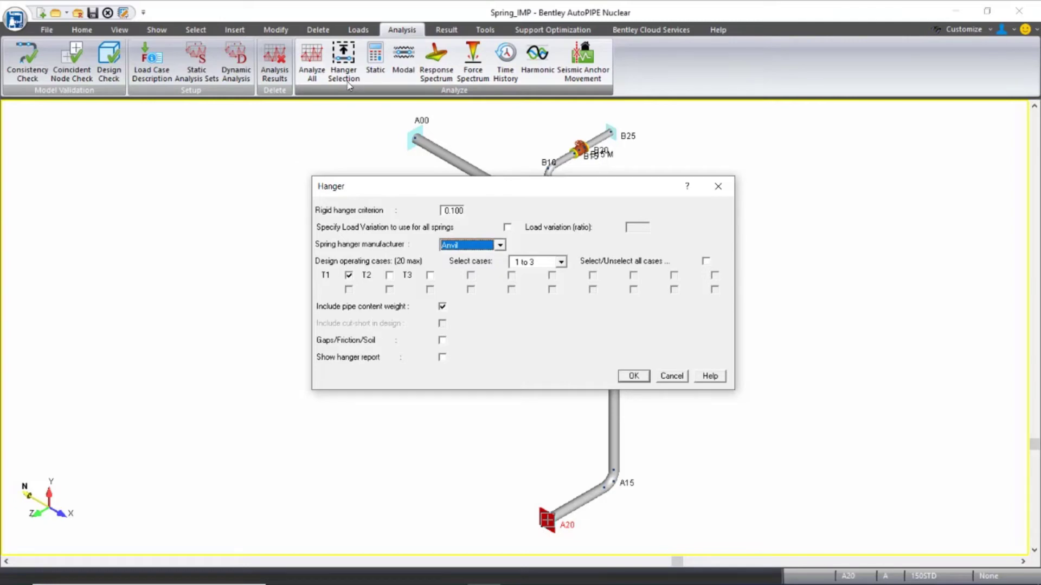
key("Tab")
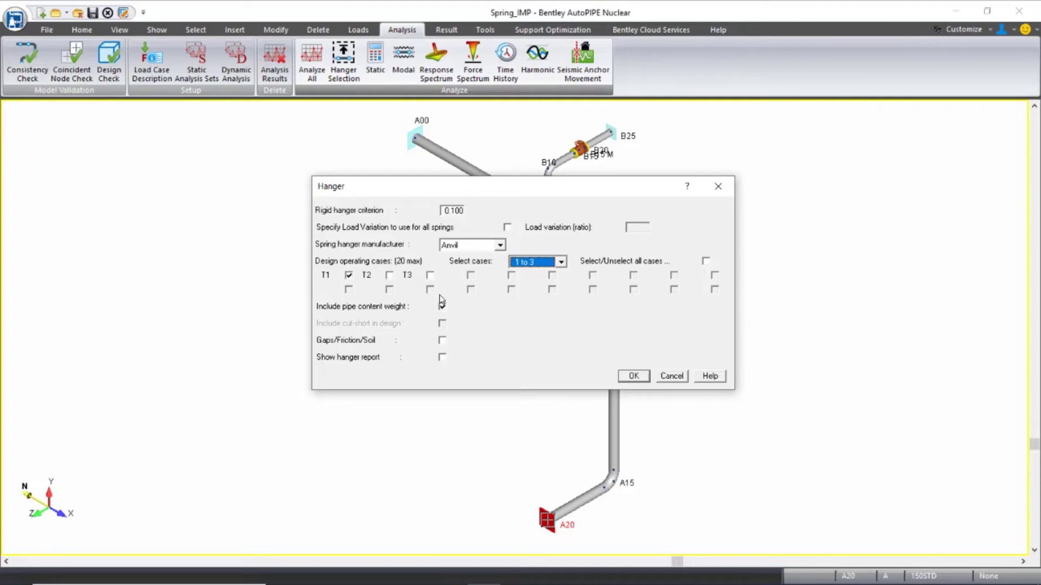
key("Tab")
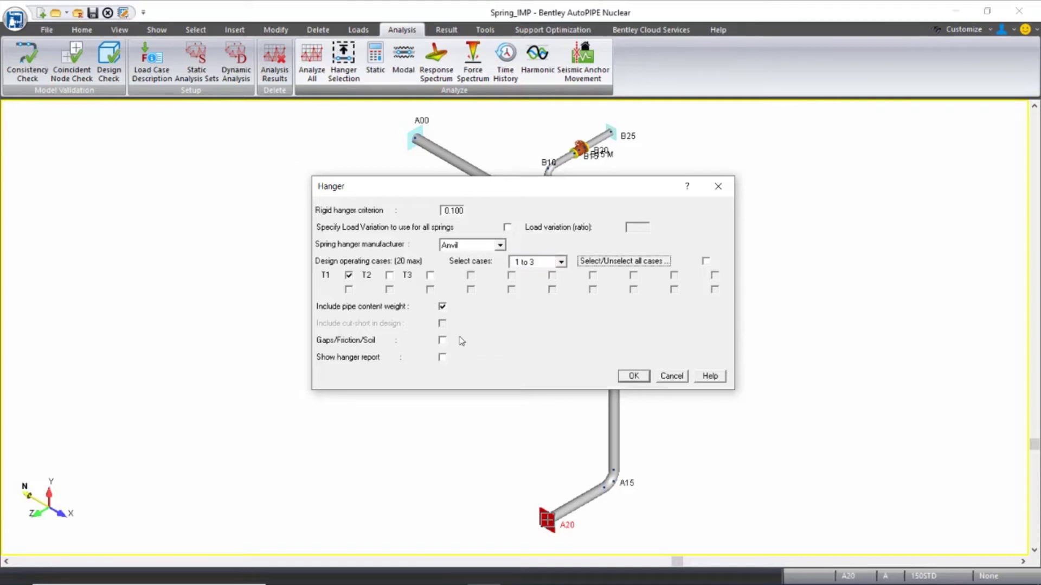
key("Tab")
left_click(442, 357)
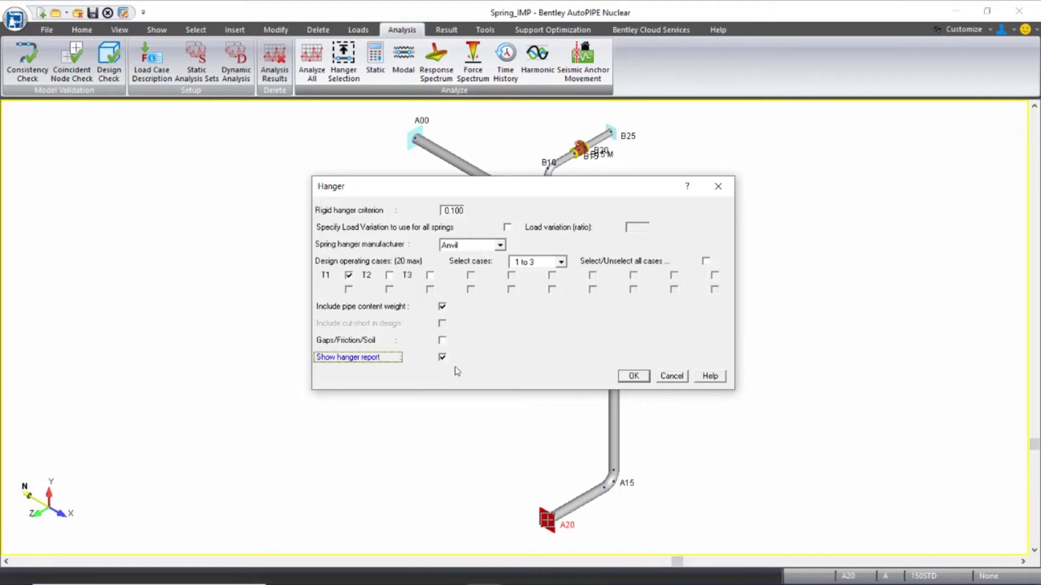
left_click(633, 376)
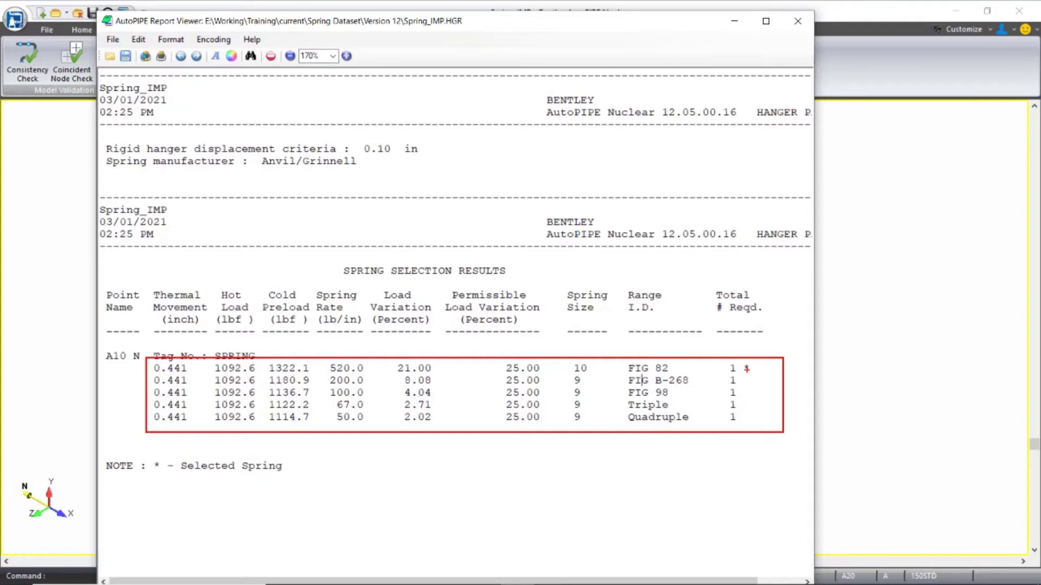
Circle the asterisk marking the selected FIG 82 spring in the Spring Selection Results.
mouse_move(753, 362)
left_mouse_down()
mouse_move(742, 379)
mouse_move(756, 362)
left_mouse_up()
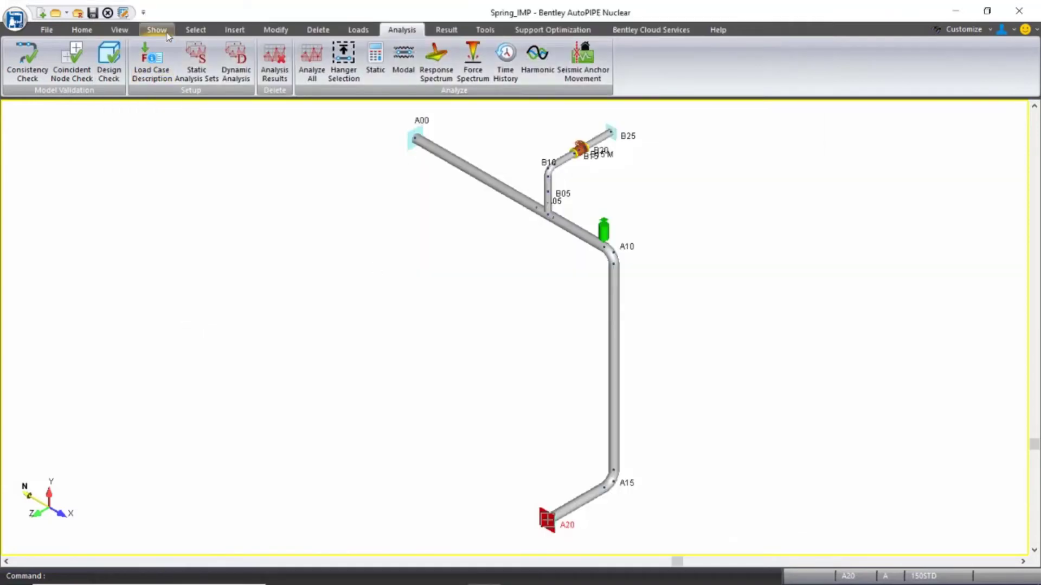
Show the operating temperature colour plot for T1, T2 and T3, then clear it.
left_click(167, 34)
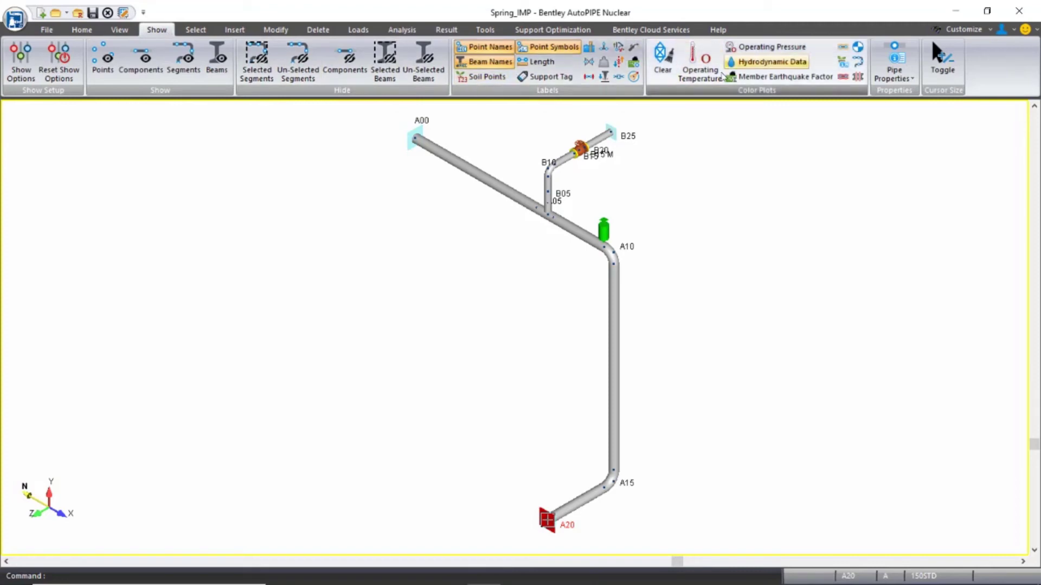
left_click(709, 77)
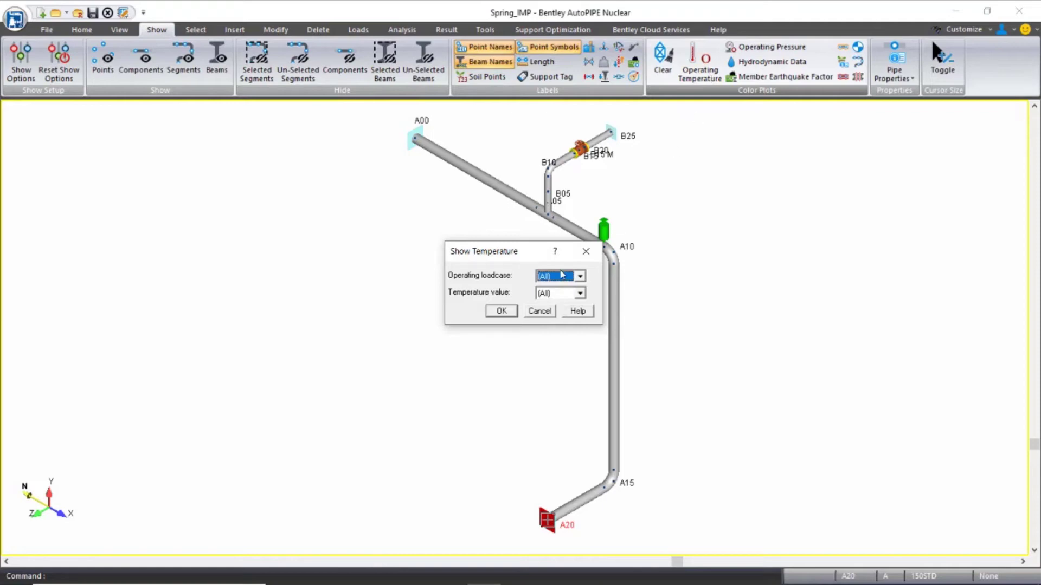
left_click(501, 311)
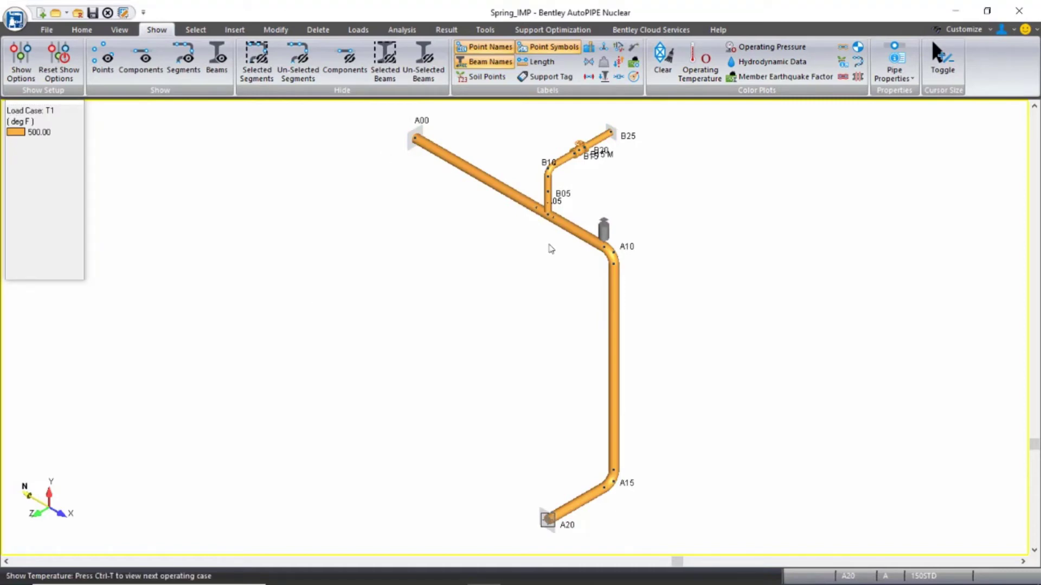
left_click(705, 74)
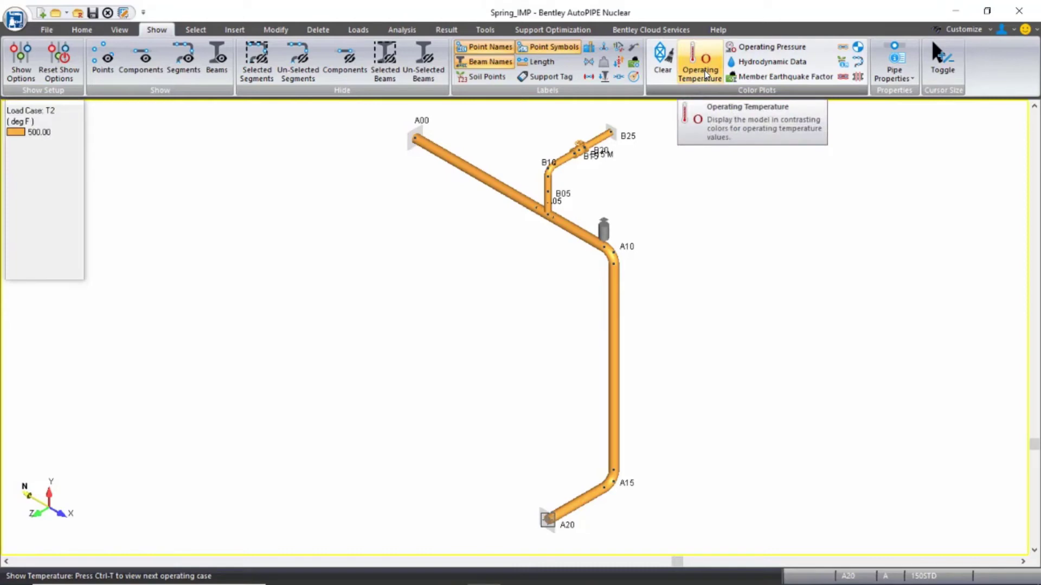
left_click(705, 74)
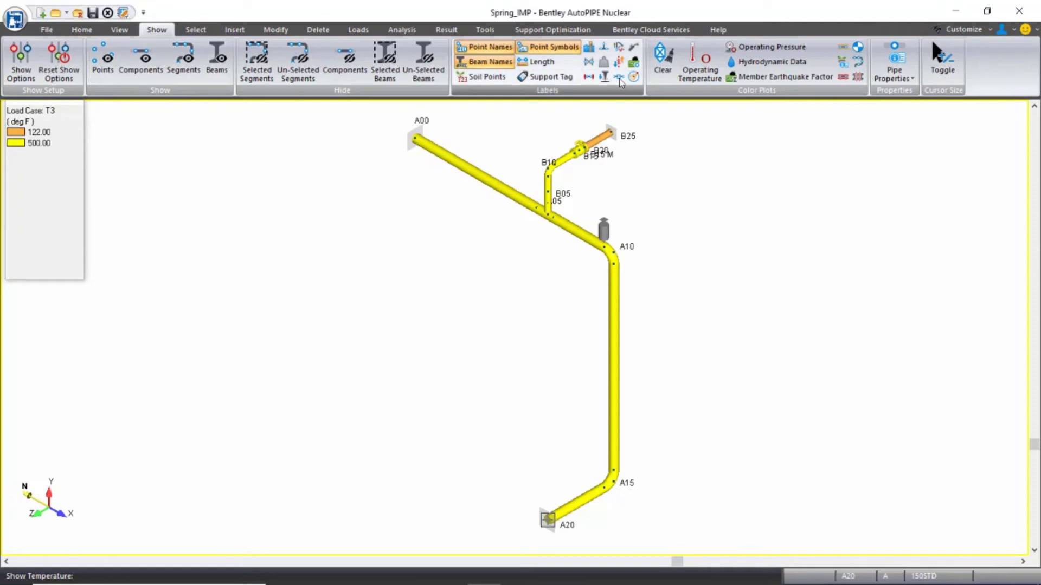
left_click(658, 74)
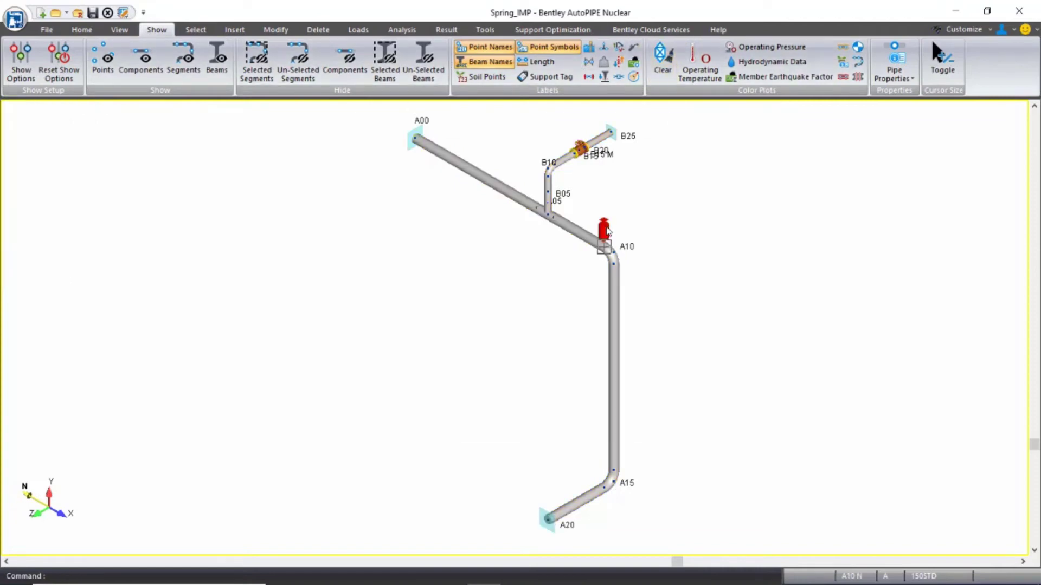
Untick Undesigned on the A10 spring, keeping cold load 1322.08, rate 520, FIG 82 size 10.
double_click(606, 230)
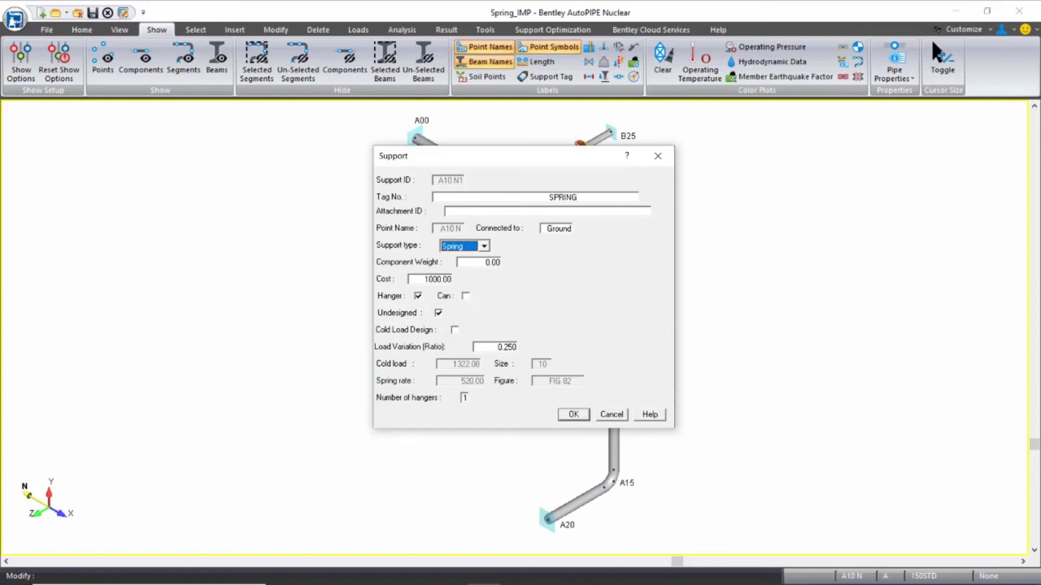
left_click(438, 312)
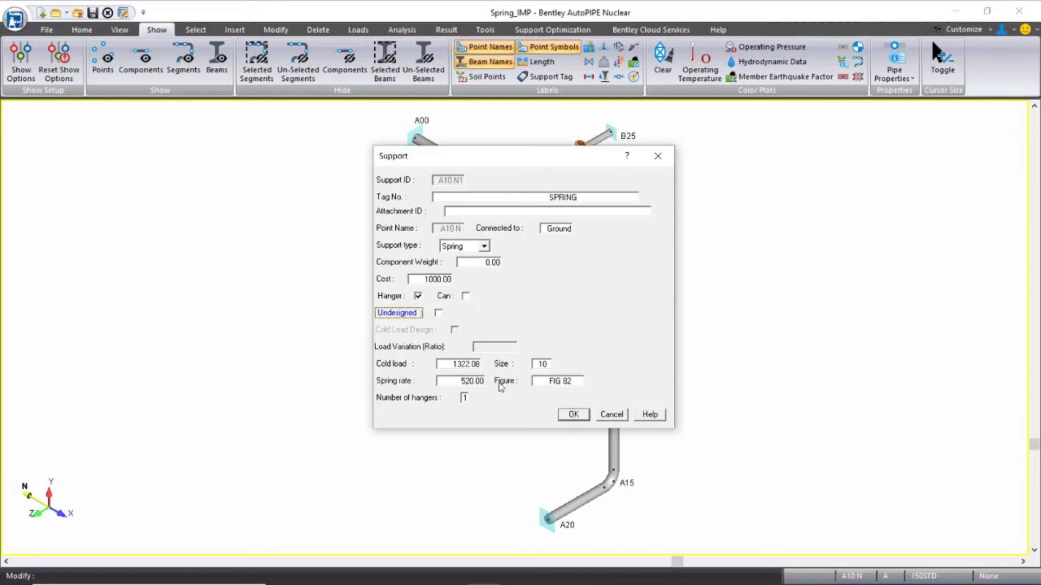
left_click(575, 416)
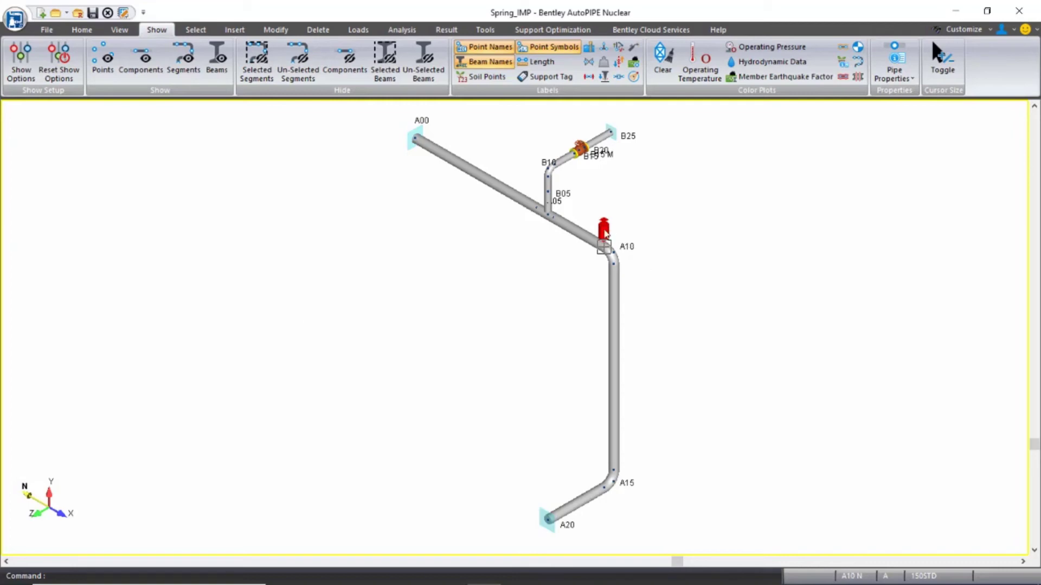
Mark the A10 support spring as Undesigned with Cold Load Design enabled.
double_click(605, 233)
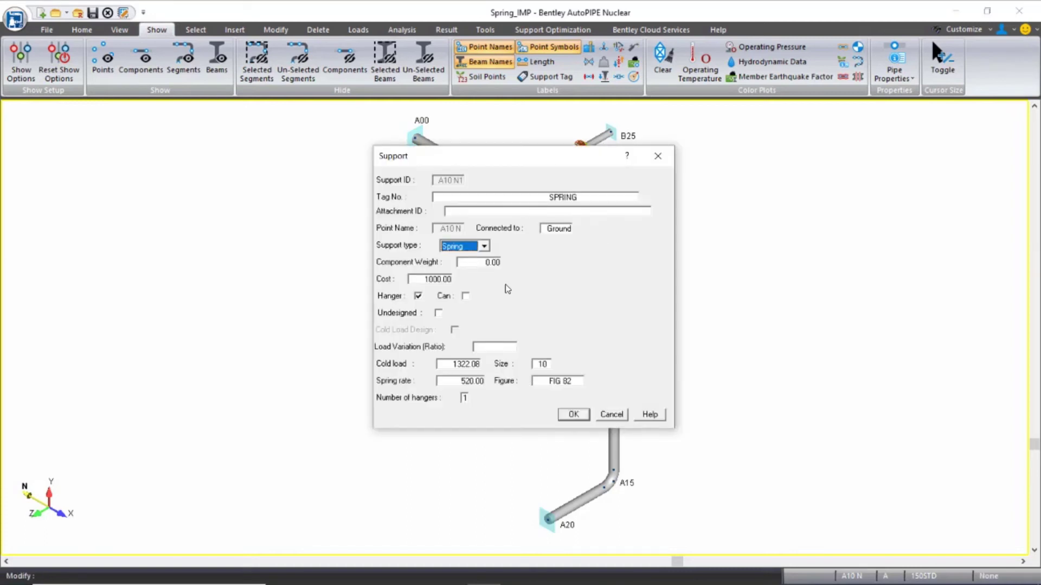
left_click(438, 313)
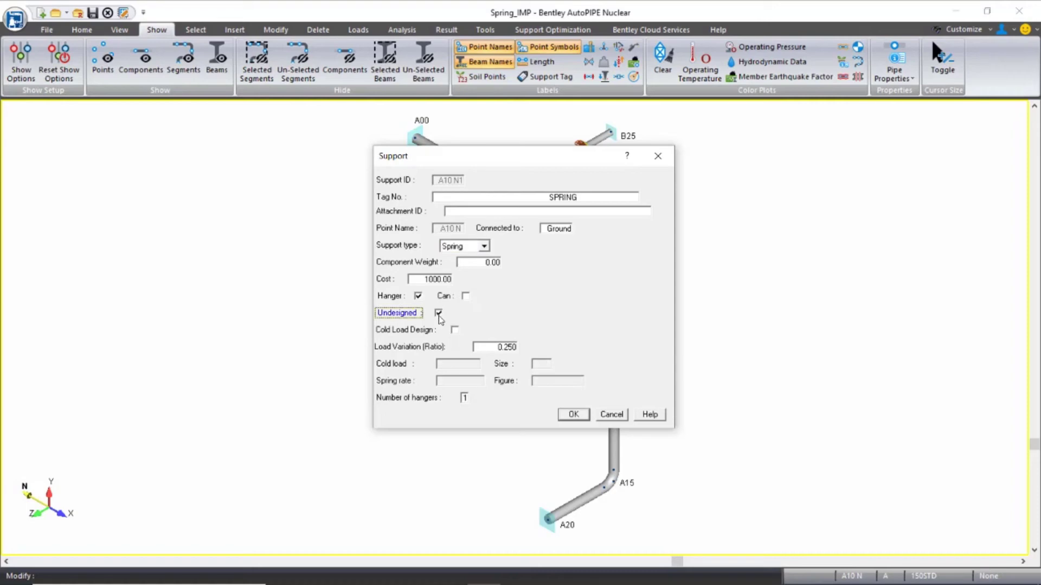
left_click(455, 330)
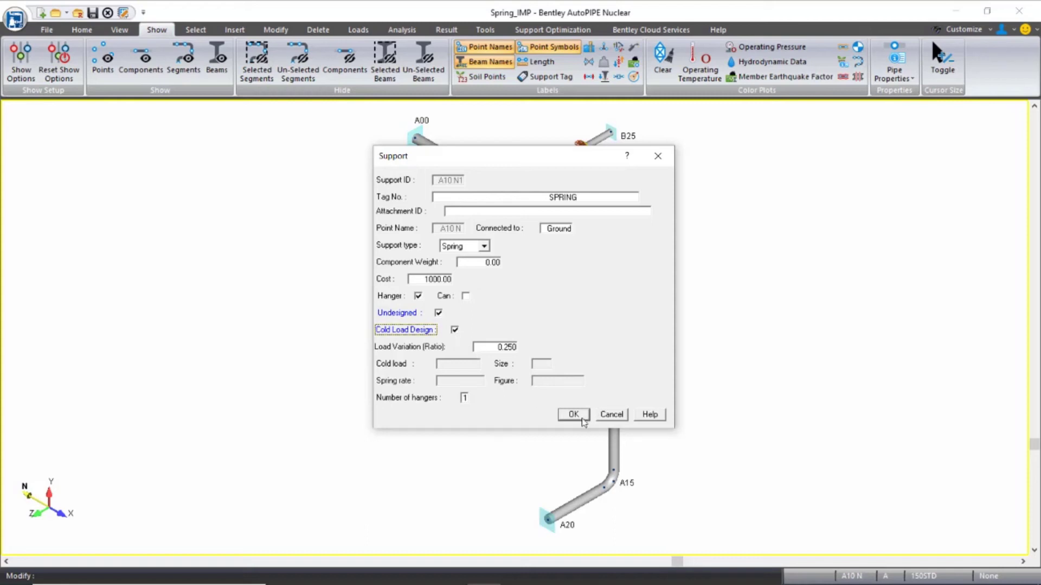
left_click(583, 418)
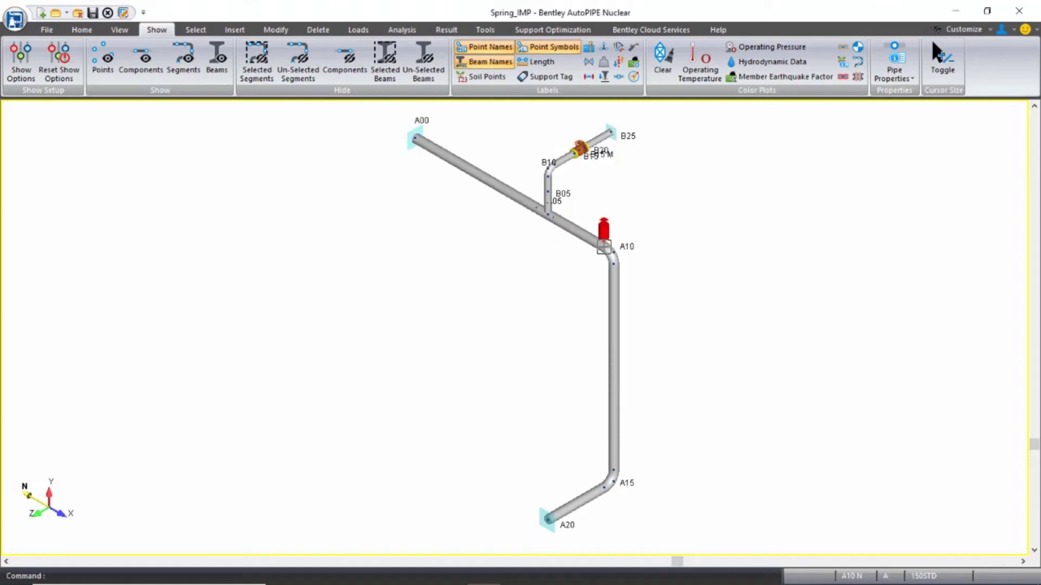
Rerun Hanger Selection with the same settings to redesign the A10 spring.
left_click(408, 33)
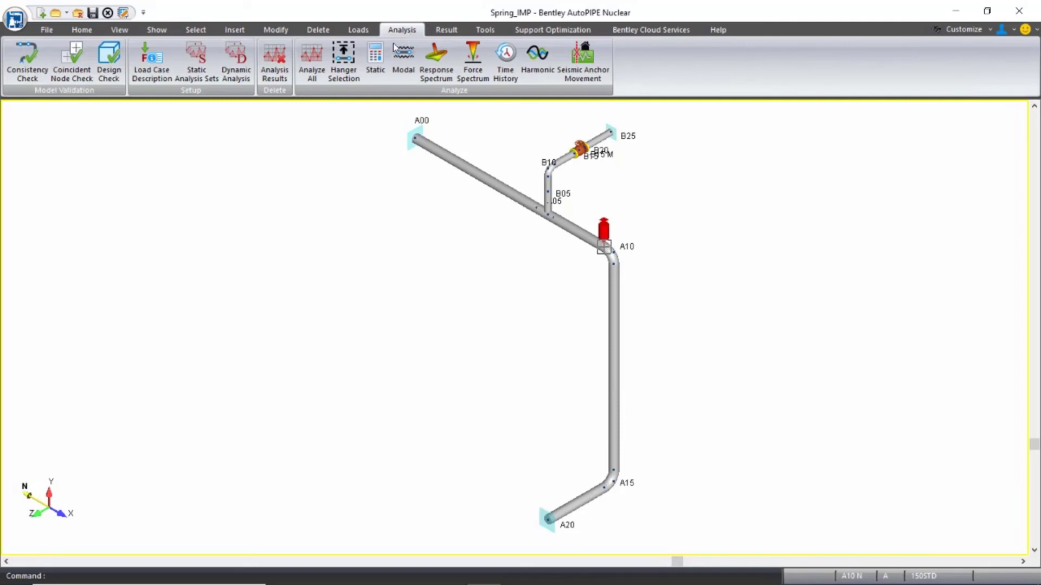
left_click(347, 73)
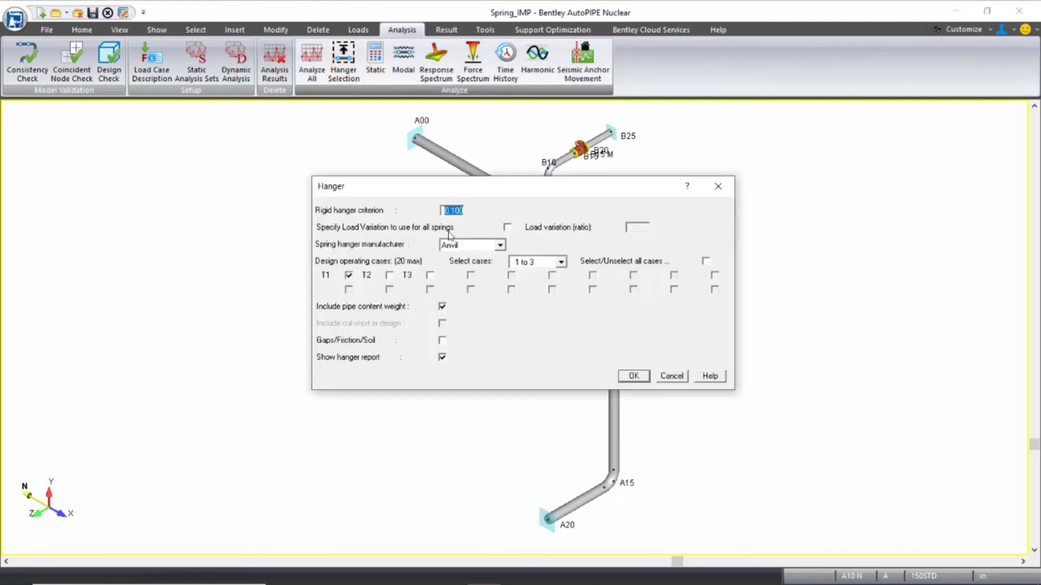
left_click(637, 377)
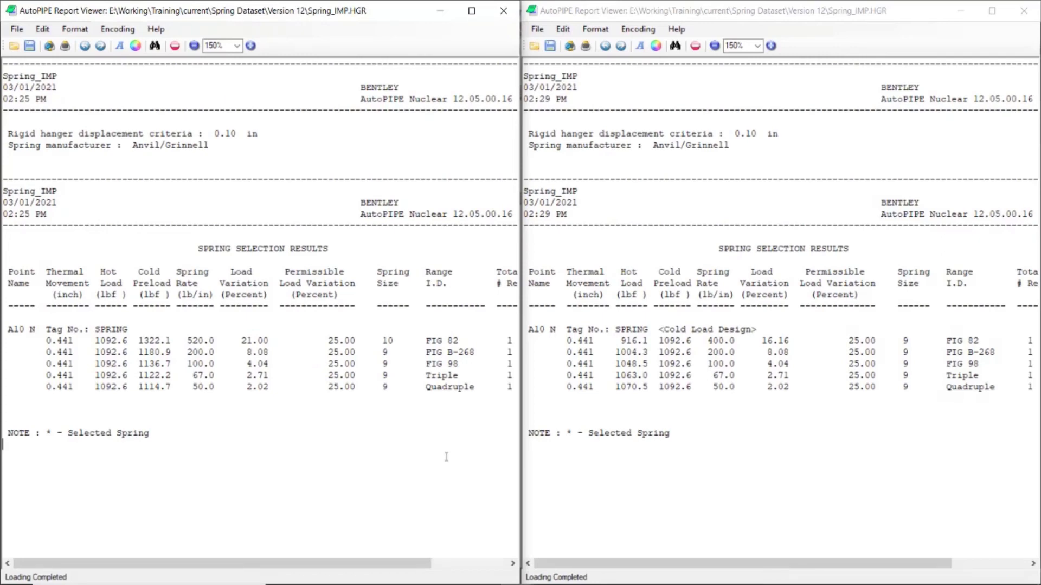
In the cold-load report, highlight 'Load' in Cold Load Design, then box the original 1092.6 lbf hot load.
left_click(667, 333)
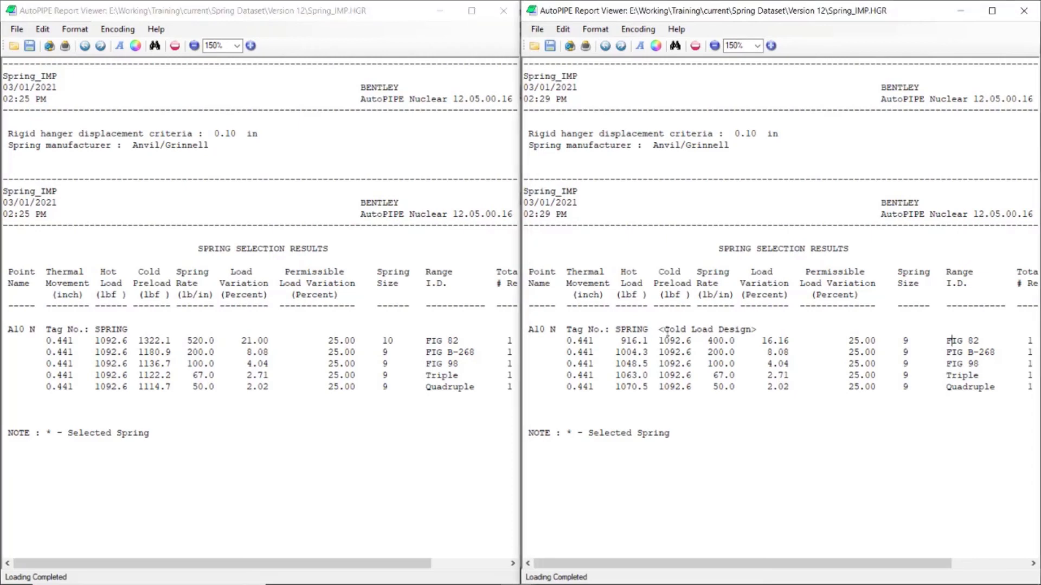
double_click(703, 329)
left_click_drag(89, 333, 103, 344)
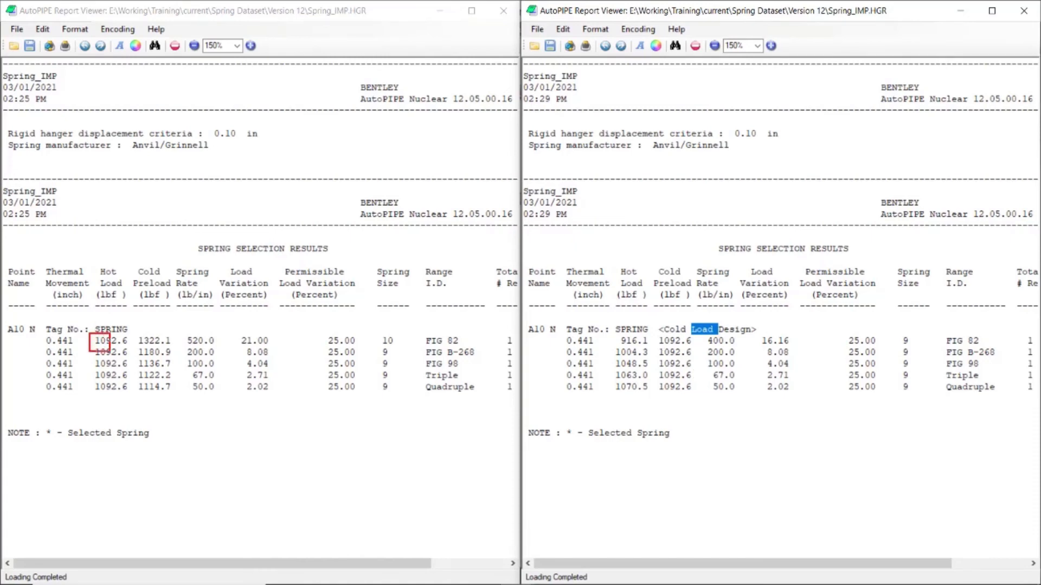